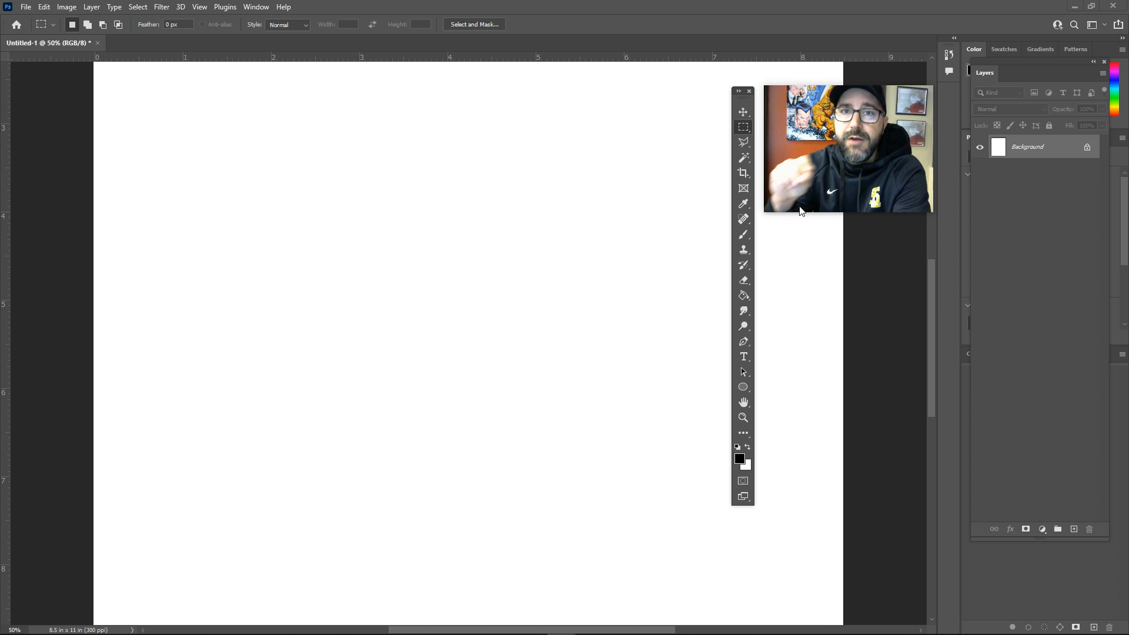
- Draw a small round ornament with a cap, hook and highlight near the page's middle using the 15 px KYLE Ultimate Pencil Hard brush
{"action": "mouse_move", "coordinate": [800, 170]}
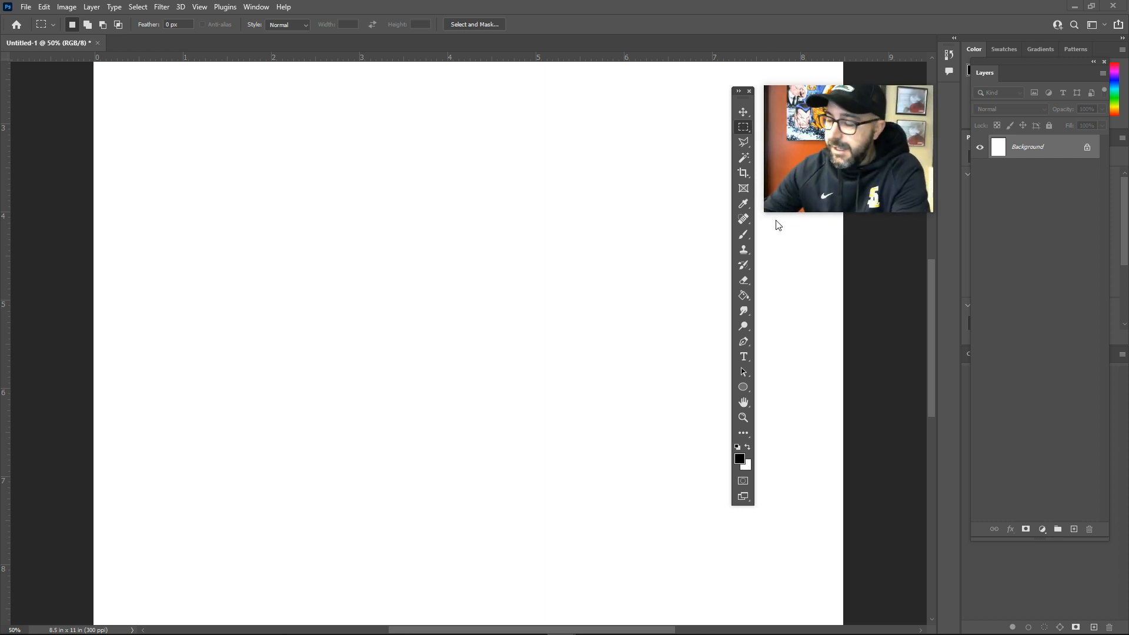
{"action": "mouse_move", "coordinate": [562, 633]}
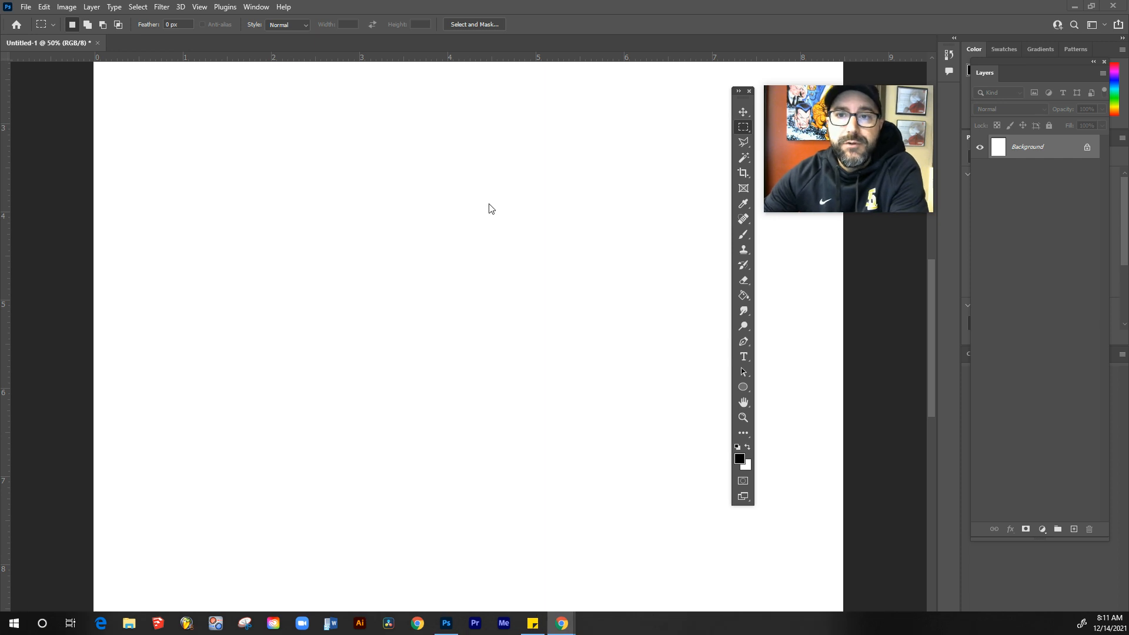
{"action": "left_click", "coordinate": [743, 237]}
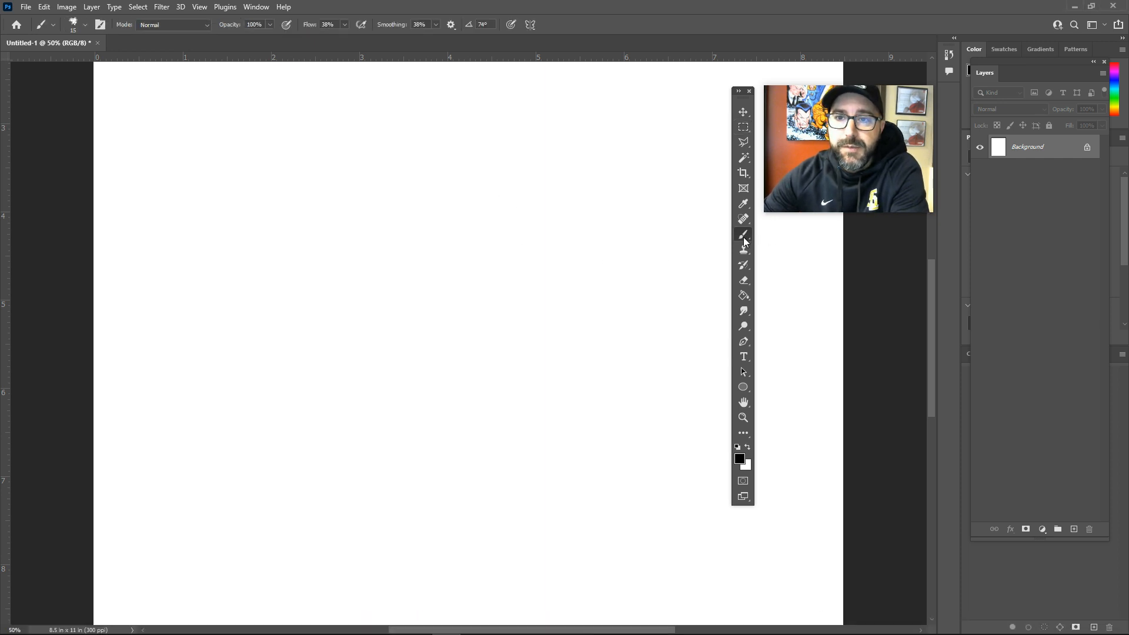
{"action": "left_click", "coordinate": [85, 25]}
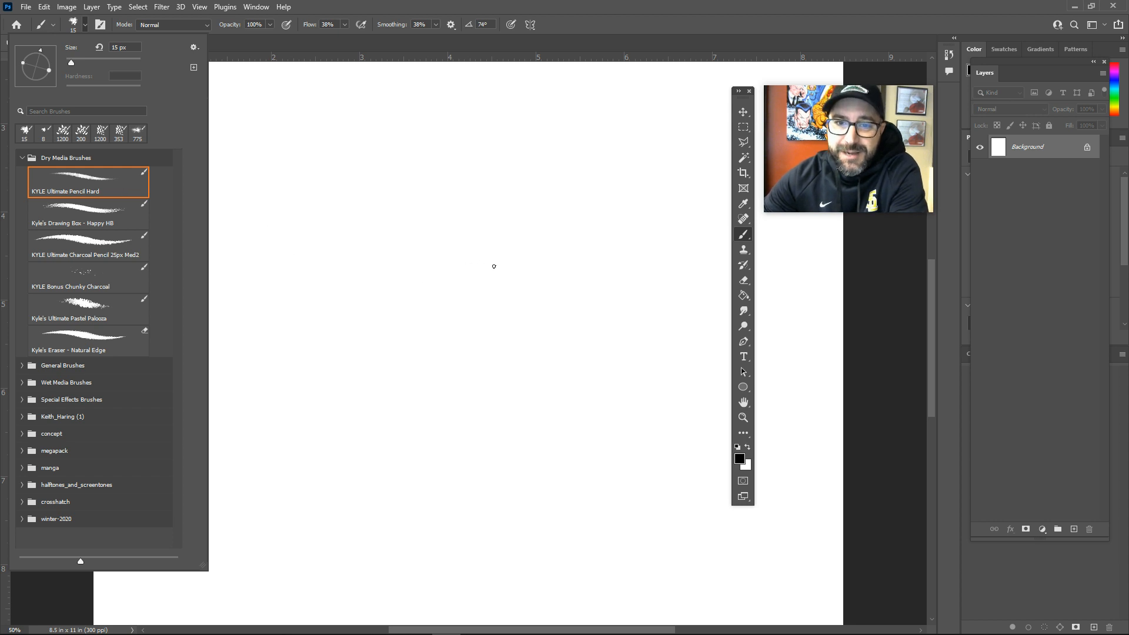
{"action": "left_click", "coordinate": [492, 265]}
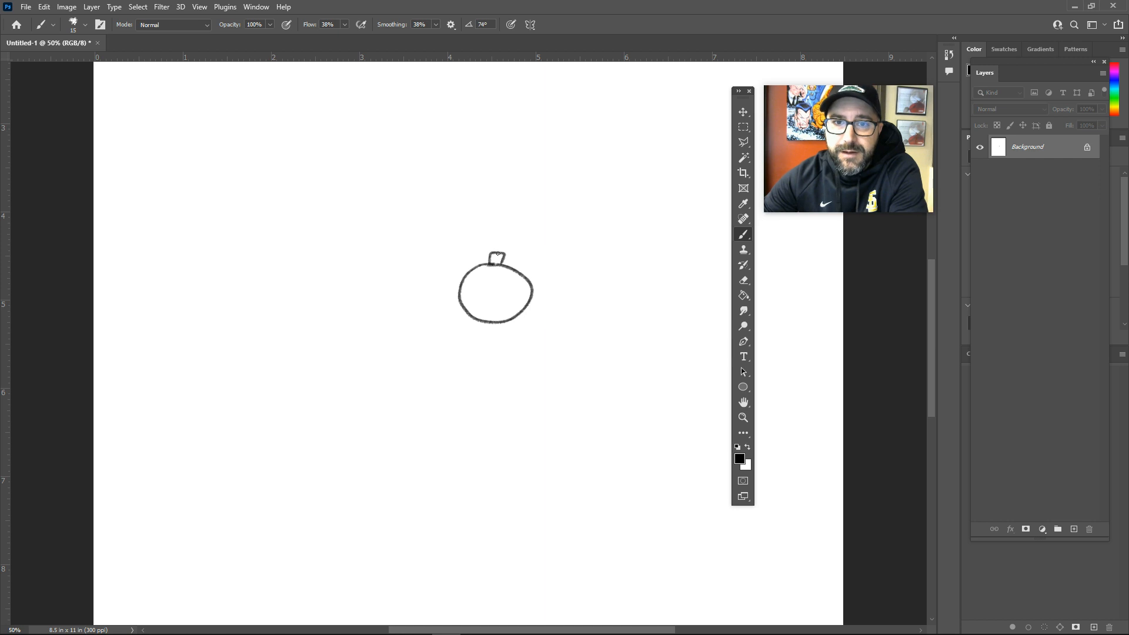
{"action": "left_click_drag", "start_coordinate": [505, 240], "coordinate": [517, 276]}
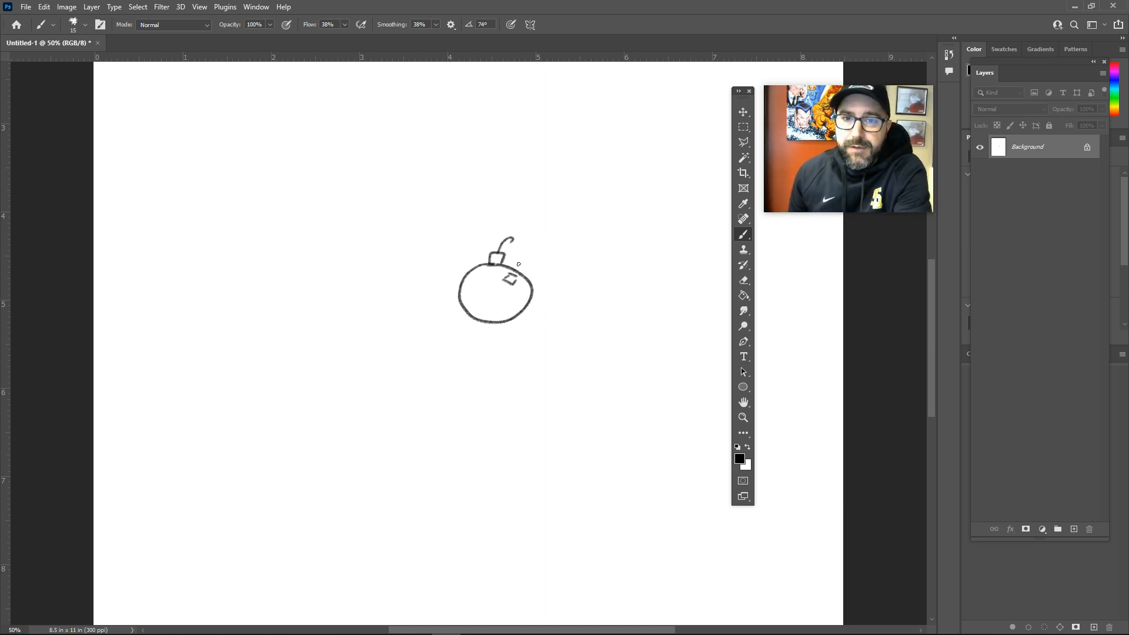
- Select the drawn ornament with a rectangular marquee and define it as a brush preset named Ornament
{"action": "left_click", "coordinate": [744, 127]}
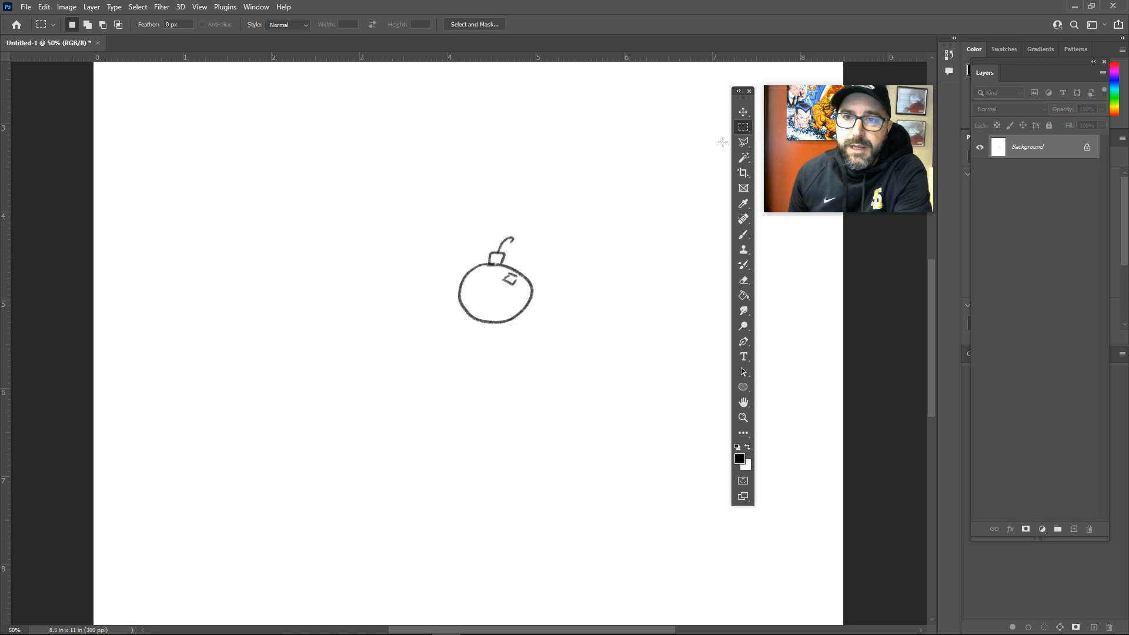
{"action": "mouse_move", "coordinate": [447, 225]}
{"action": "left_mouse_down"}
{"action": "mouse_move", "coordinate": [499, 310]}
{"action": "mouse_move", "coordinate": [542, 340]}
{"action": "left_mouse_up"}
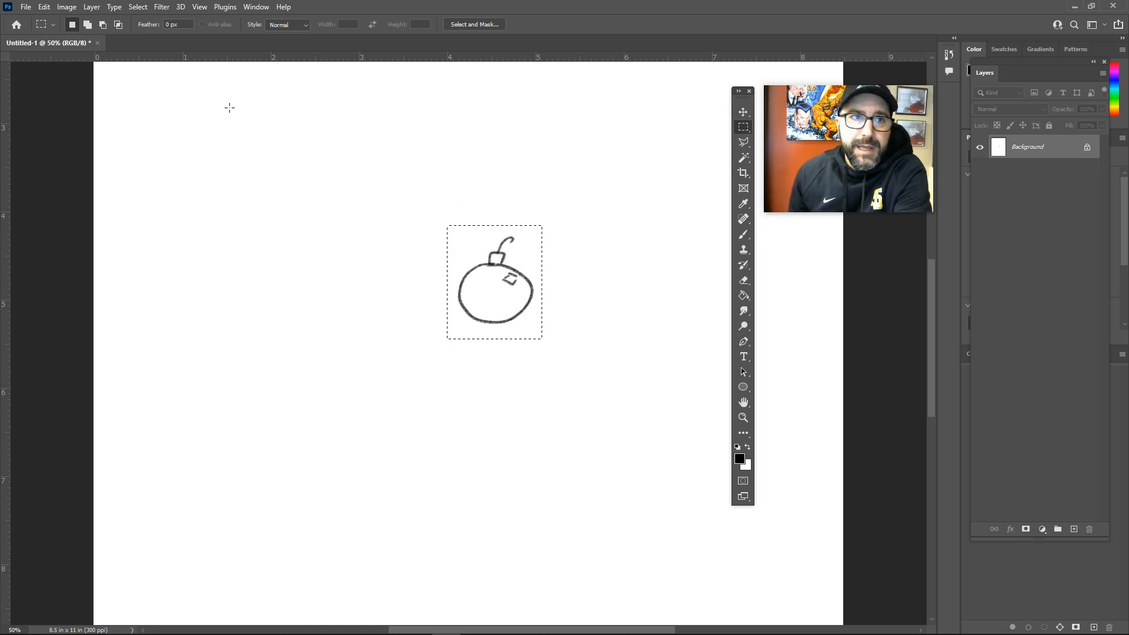
{"action": "left_click", "coordinate": [44, 6]}
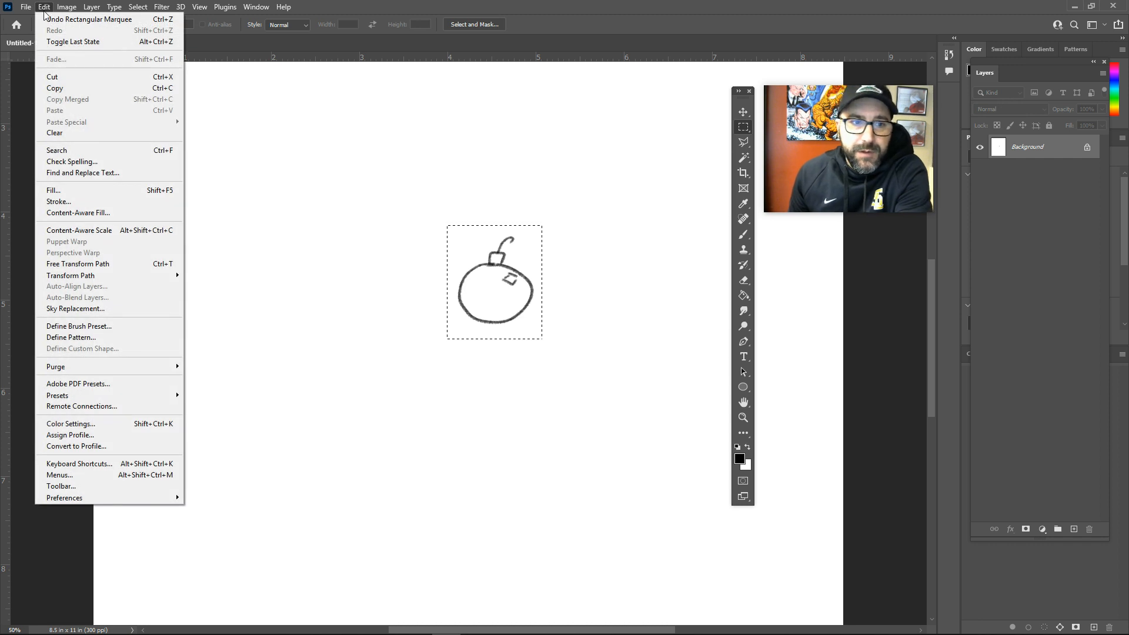
{"action": "left_click", "coordinate": [98, 332]}
{"action": "left_click_drag", "start_coordinate": [556, 175], "coordinate": [521, 126]}
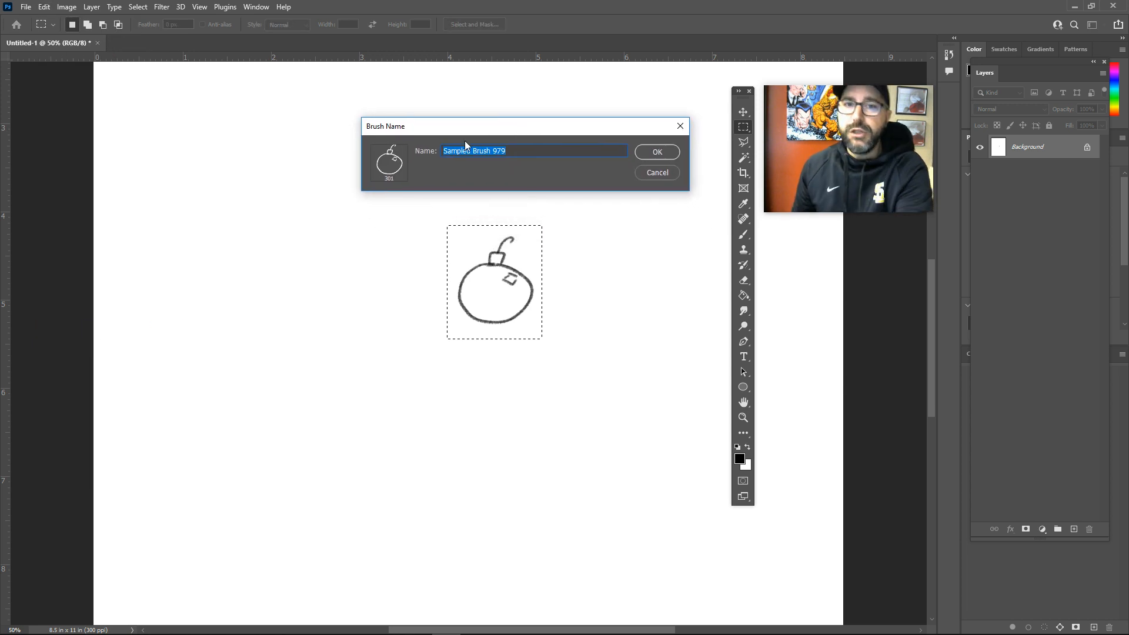
{"action": "type", "text": "O"}
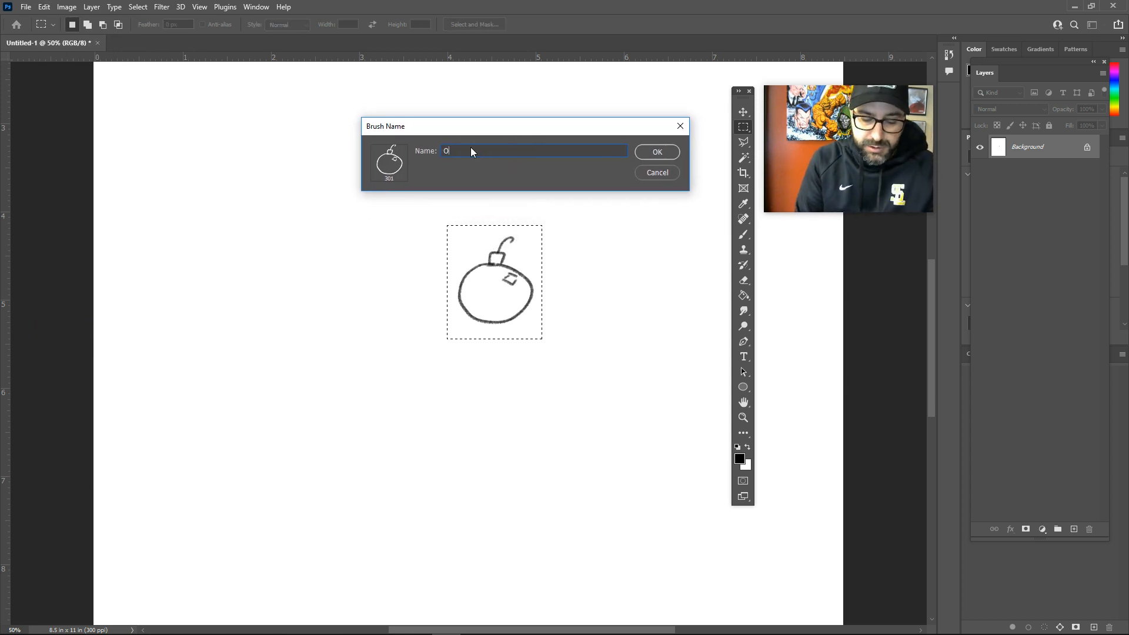
{"action": "type", "text": "rnament"}
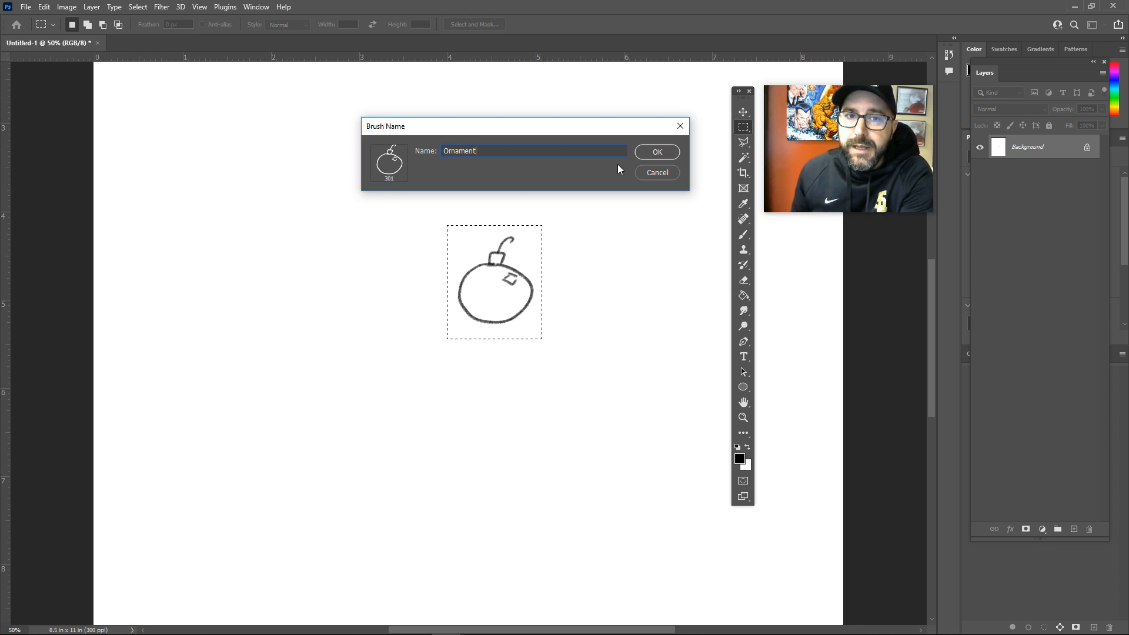
{"action": "left_click", "coordinate": [651, 152]}
- Try out the new Ornament brush at 301 px by stamping it at several spots around the original drawing
{"action": "key", "text": "b"}
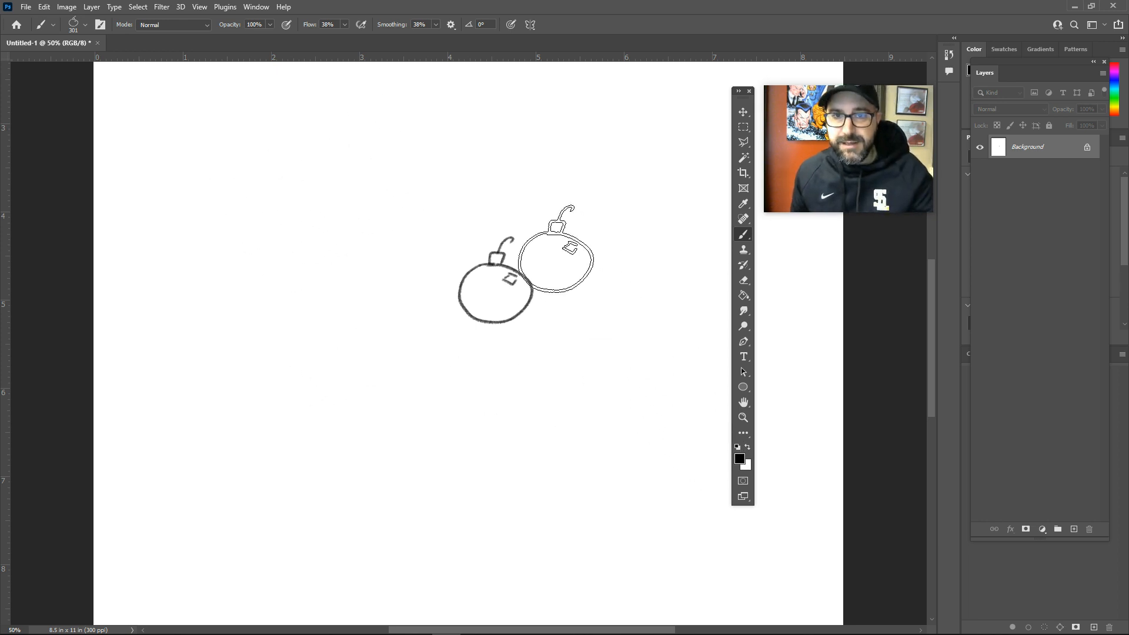
{"action": "left_click", "coordinate": [225, 180]}
{"action": "left_click", "coordinate": [335, 370]}
{"action": "left_click", "coordinate": [391, 201]}
{"action": "left_click", "coordinate": [597, 505]}
{"action": "left_click", "coordinate": [637, 242]}
{"action": "left_click", "coordinate": [536, 412]}
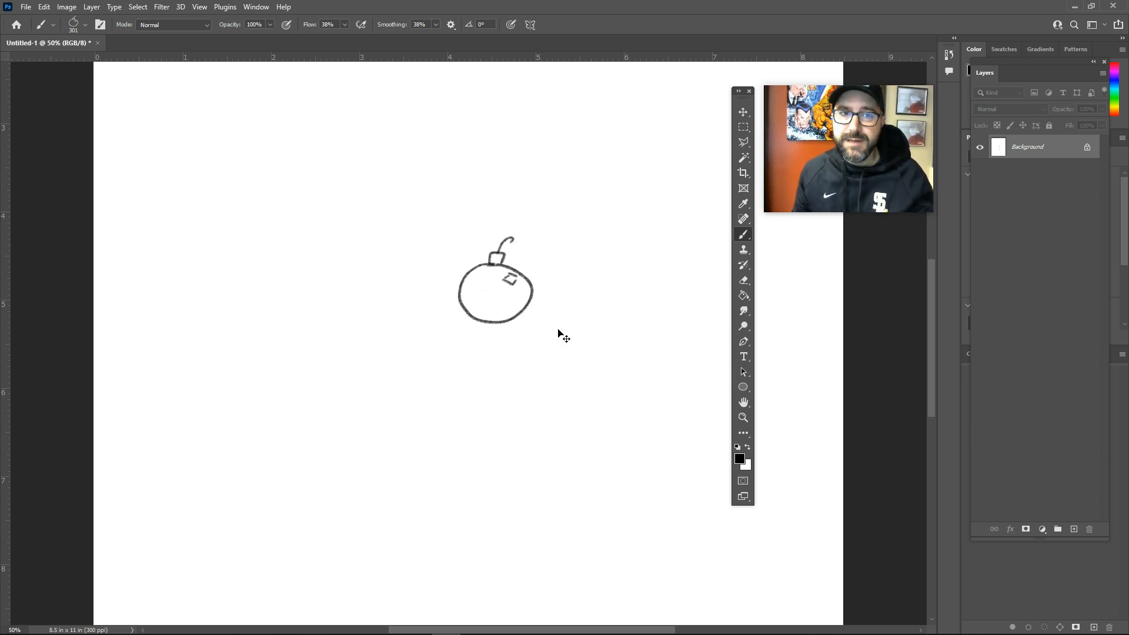
- Reduce the Ornament brush's size and stamp test ornaments at different sizes around the drawing, ending at 200 px
{"action": "key", "text": "bracketleft"}
{"action": "key", "text": "bracketleft"}
{"action": "key", "text": "bracketleft"}
{"action": "key", "text": "bracketleft"}
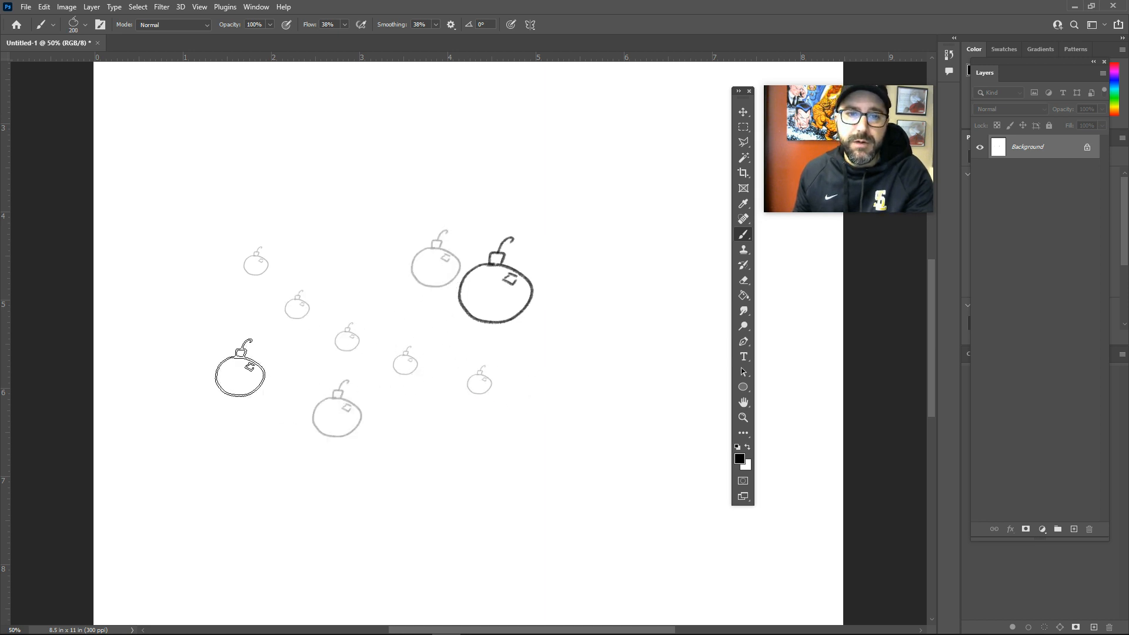
- Undo all the test ornament stamps so only the original drawing is left, and clear any selection
{"action": "key", "text": "ctrl+z"}
{"action": "key", "text": "ctrl+z"}
{"action": "key", "text": "ctrl+z"}
{"action": "key", "text": "ctrl+z"}
{"action": "key", "text": "ctrl+z"}
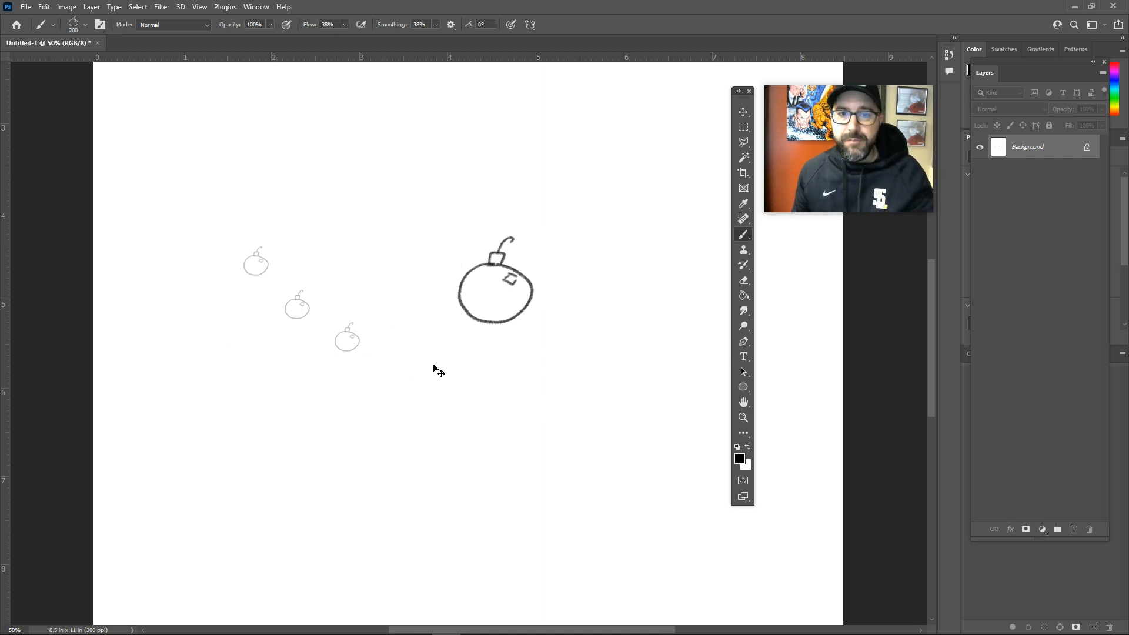
{"action": "key", "text": "ctrl+z"}
{"action": "key", "text": "ctrl+d"}
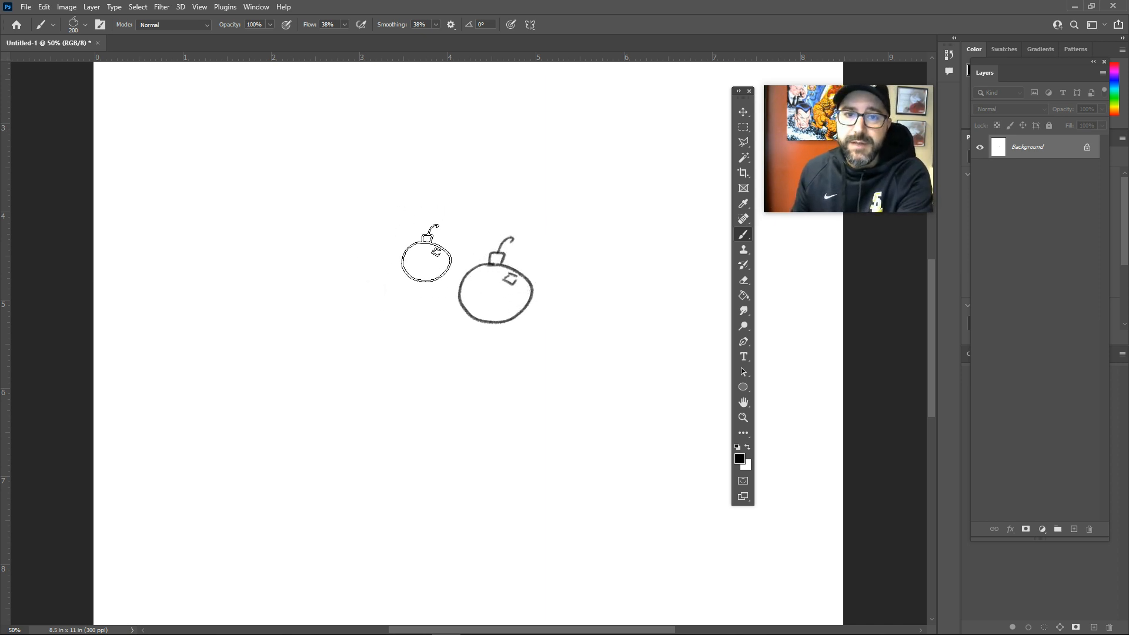
- Set the Ornament brush's spacing to 139% in the brush settings, test it with a curved stroke and undo the stroke
{"action": "left_click", "coordinate": [52, 24]}
{"action": "left_click", "coordinate": [101, 25]}
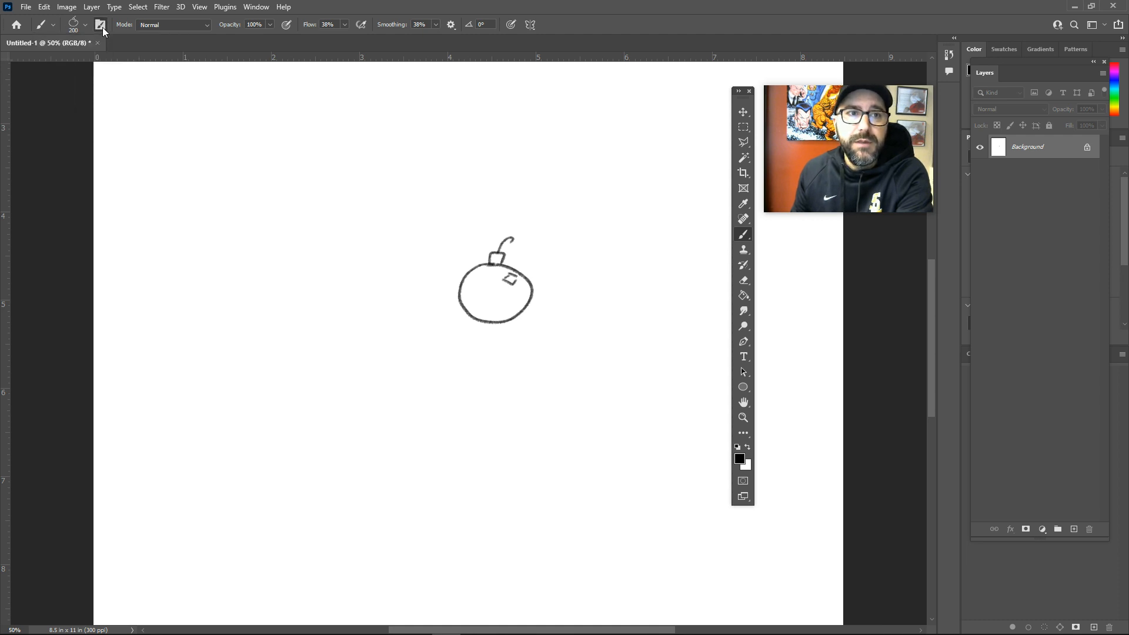
{"action": "left_click", "coordinate": [101, 26]}
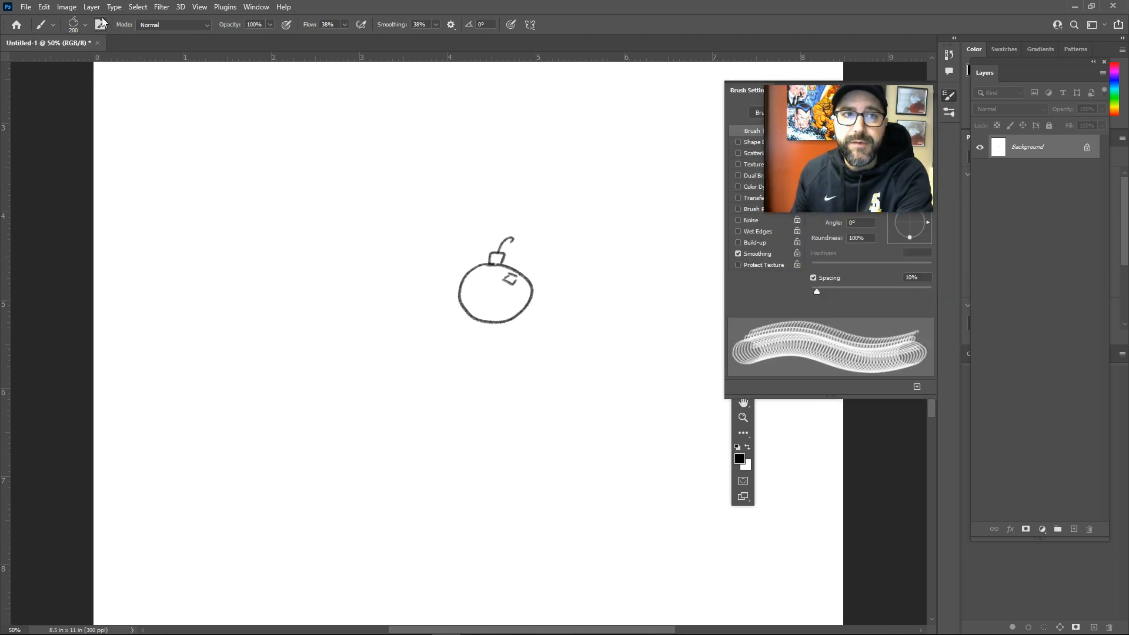
{"action": "mouse_move", "coordinate": [823, 108]}
{"action": "left_mouse_down"}
{"action": "mouse_move", "coordinate": [611, 112]}
{"action": "mouse_move", "coordinate": [628, 108]}
{"action": "left_mouse_up"}
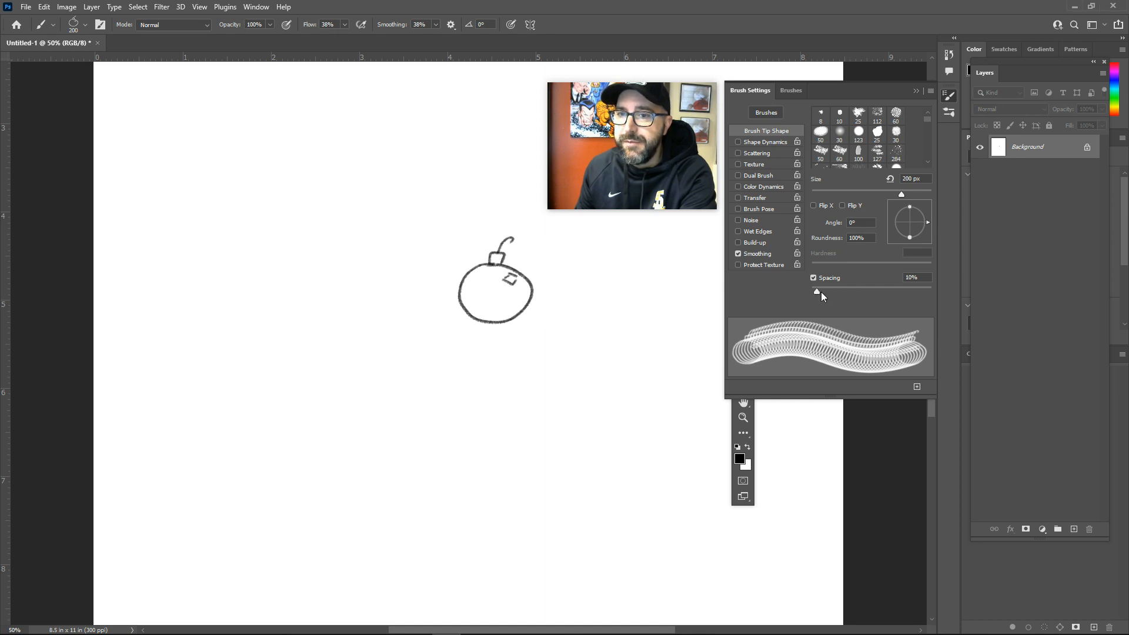
{"action": "left_click_drag", "start_coordinate": [818, 291], "coordinate": [883, 297]}
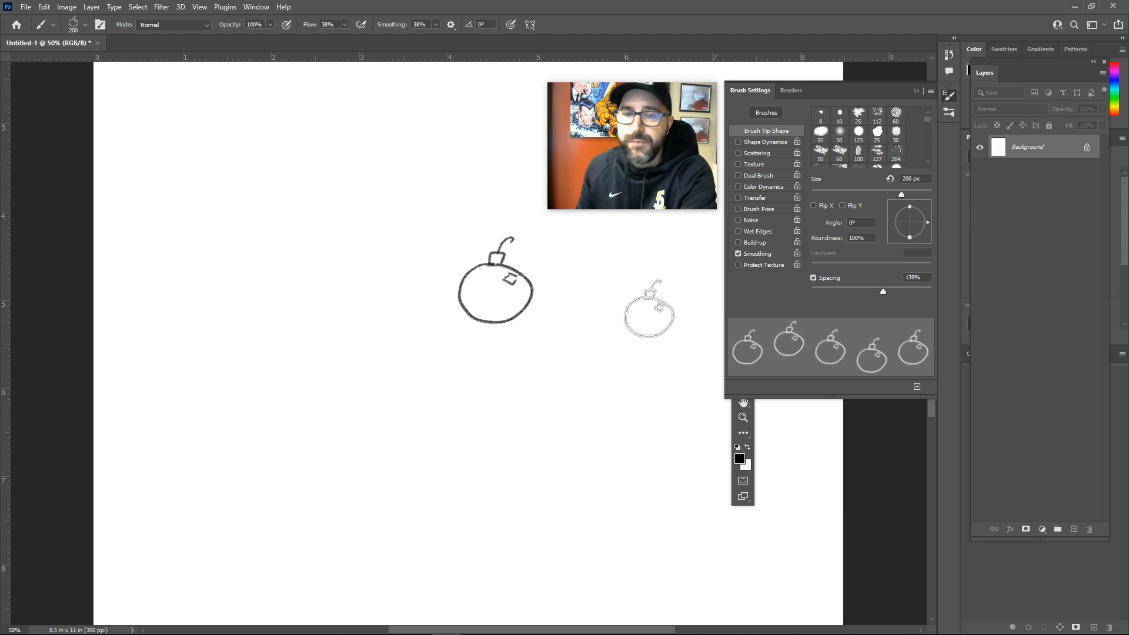
{"action": "mouse_move", "coordinate": [205, 209]}
{"action": "left_mouse_down"}
{"action": "mouse_move", "coordinate": [243, 276]}
{"action": "mouse_move", "coordinate": [306, 346]}
{"action": "mouse_move", "coordinate": [398, 391]}
{"action": "mouse_move", "coordinate": [500, 410]}
{"action": "mouse_move", "coordinate": [592, 386]}
{"action": "mouse_move", "coordinate": [654, 330]}
{"action": "left_mouse_up"}
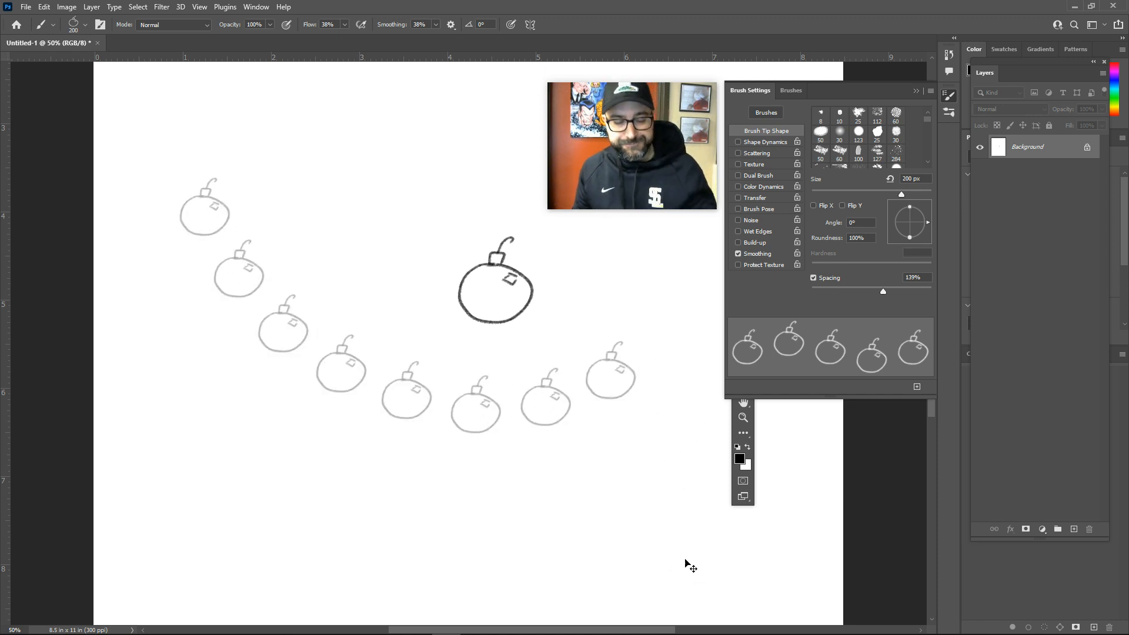
{"action": "key", "text": "ctrl+z"}
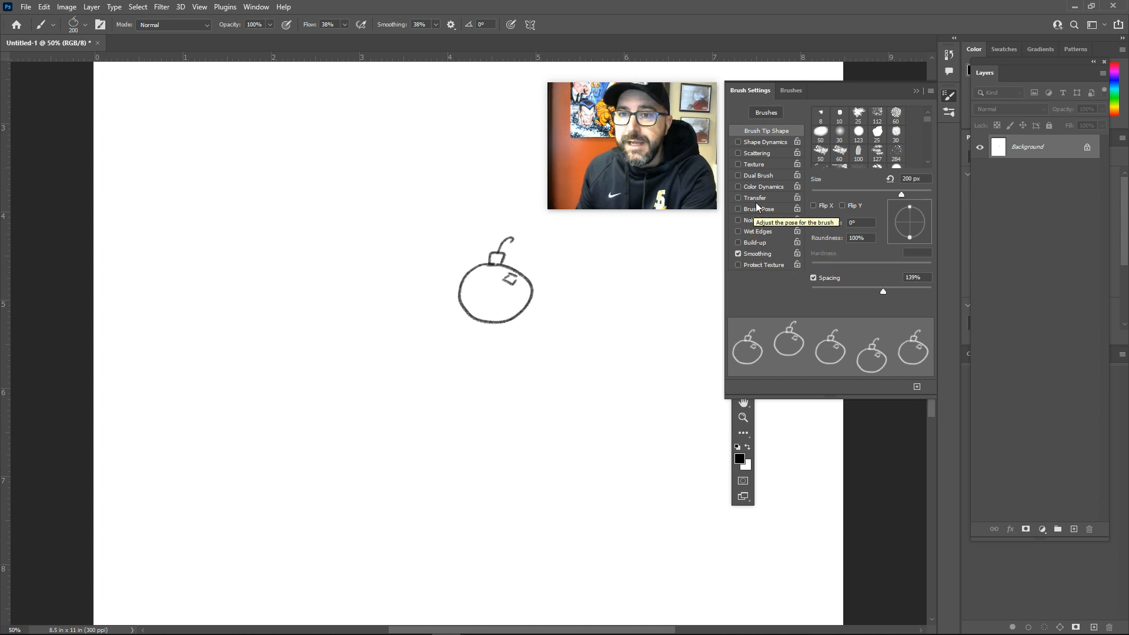
- Enable Scattering for the Ornament brush, test it with a curved stroke across the page and undo the stroke
{"action": "left_click", "coordinate": [738, 153]}
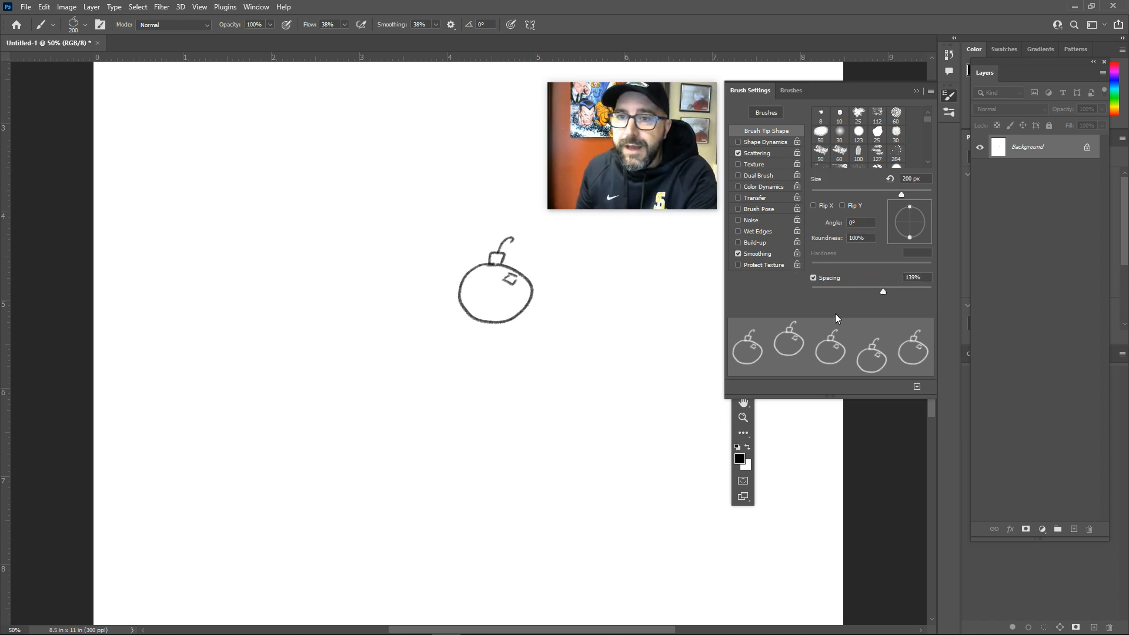
{"action": "mouse_move", "coordinate": [182, 267]}
{"action": "left_mouse_down"}
{"action": "mouse_move", "coordinate": [212, 329]}
{"action": "mouse_move", "coordinate": [288, 397]}
{"action": "mouse_move", "coordinate": [361, 397]}
{"action": "mouse_move", "coordinate": [414, 371]}
{"action": "mouse_move", "coordinate": [456, 381]}
{"action": "mouse_move", "coordinate": [502, 417]}
{"action": "mouse_move", "coordinate": [585, 433]}
{"action": "mouse_move", "coordinate": [685, 322]}
{"action": "left_mouse_up"}
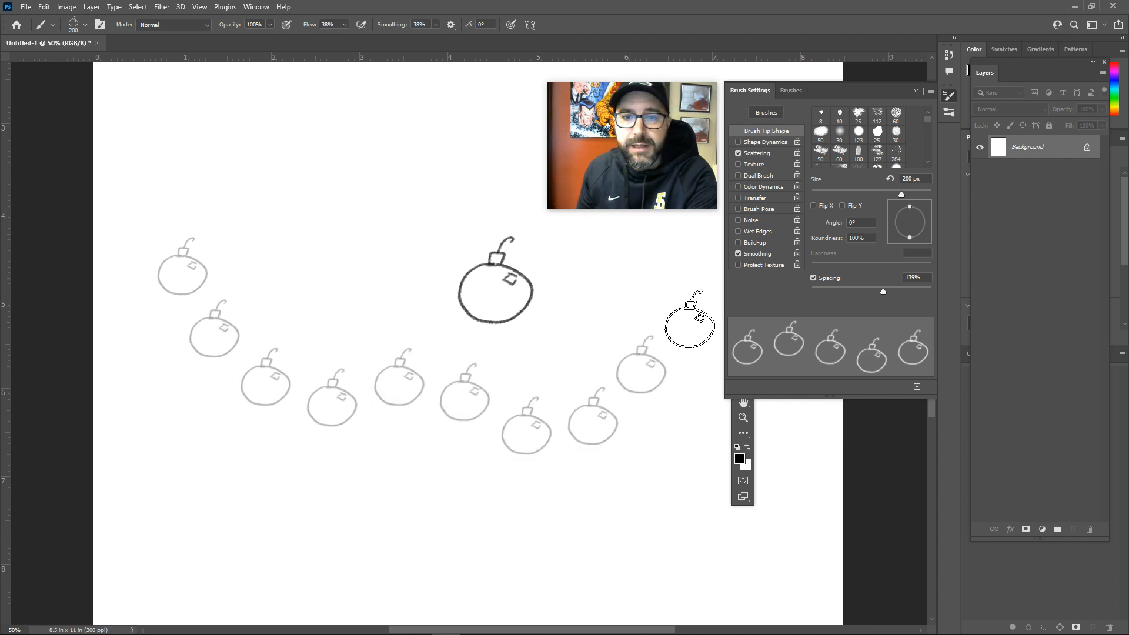
{"action": "key", "text": "ctrl+z"}
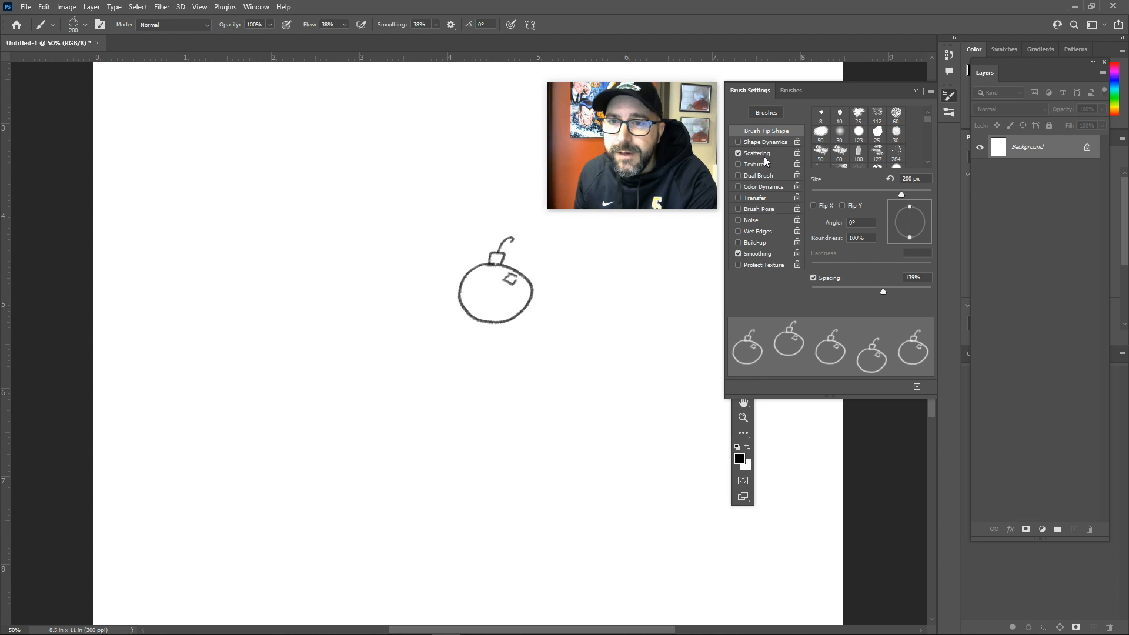
- Enable Shape Dynamics with 7% angle jitter, test the brush with a stroke across the page and undo the test marks
{"action": "left_click", "coordinate": [761, 142]}
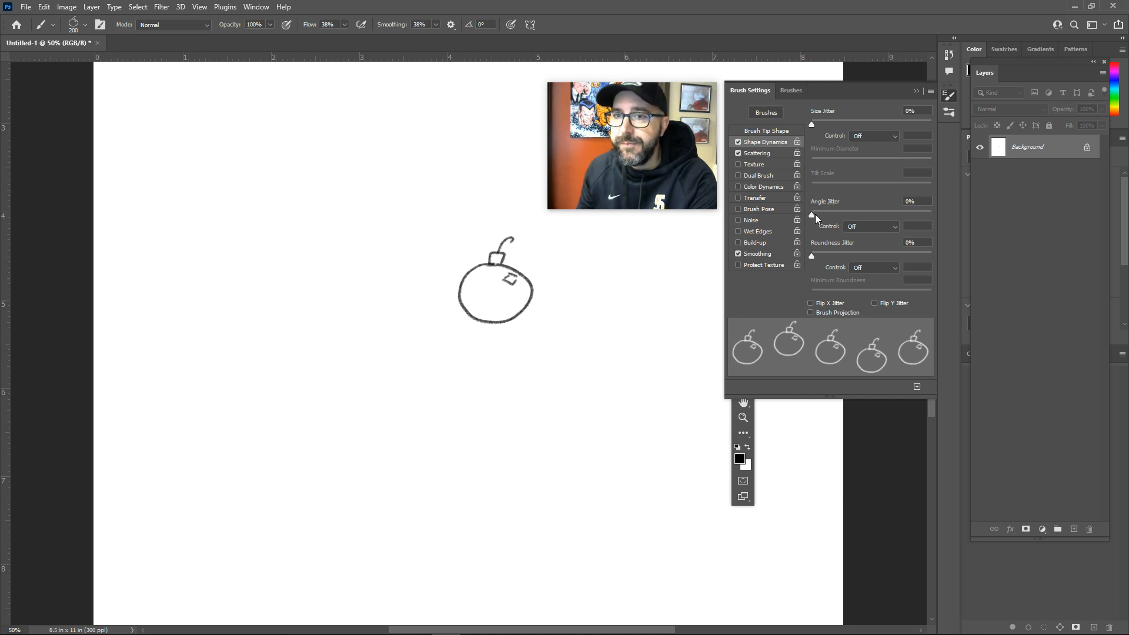
{"action": "mouse_move", "coordinate": [812, 216]}
{"action": "left_mouse_down"}
{"action": "mouse_move", "coordinate": [841, 215]}
{"action": "mouse_move", "coordinate": [800, 213]}
{"action": "mouse_move", "coordinate": [923, 215]}
{"action": "mouse_move", "coordinate": [820, 206]}
{"action": "left_mouse_up"}
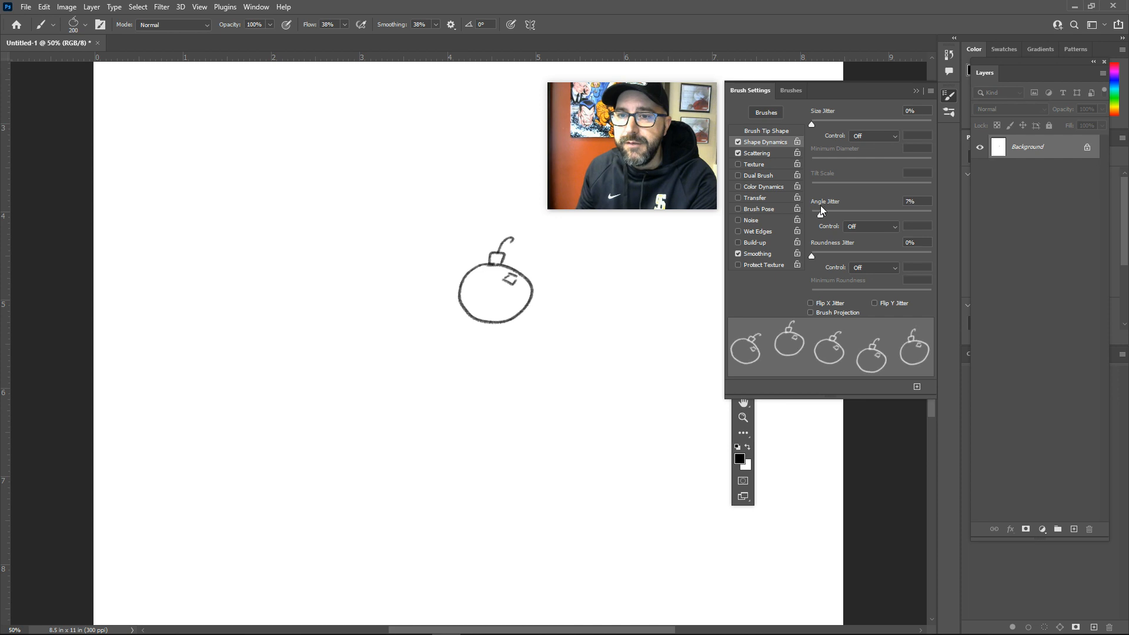
{"action": "left_click", "coordinate": [147, 188]}
{"action": "mouse_move", "coordinate": [174, 235]}
{"action": "left_mouse_down"}
{"action": "mouse_move", "coordinate": [229, 318]}
{"action": "mouse_move", "coordinate": [274, 352]}
{"action": "mouse_move", "coordinate": [345, 376]}
{"action": "mouse_move", "coordinate": [454, 362]}
{"action": "mouse_move", "coordinate": [489, 399]}
{"action": "mouse_move", "coordinate": [571, 441]}
{"action": "mouse_move", "coordinate": [639, 359]}
{"action": "mouse_move", "coordinate": [635, 433]}
{"action": "left_mouse_up"}
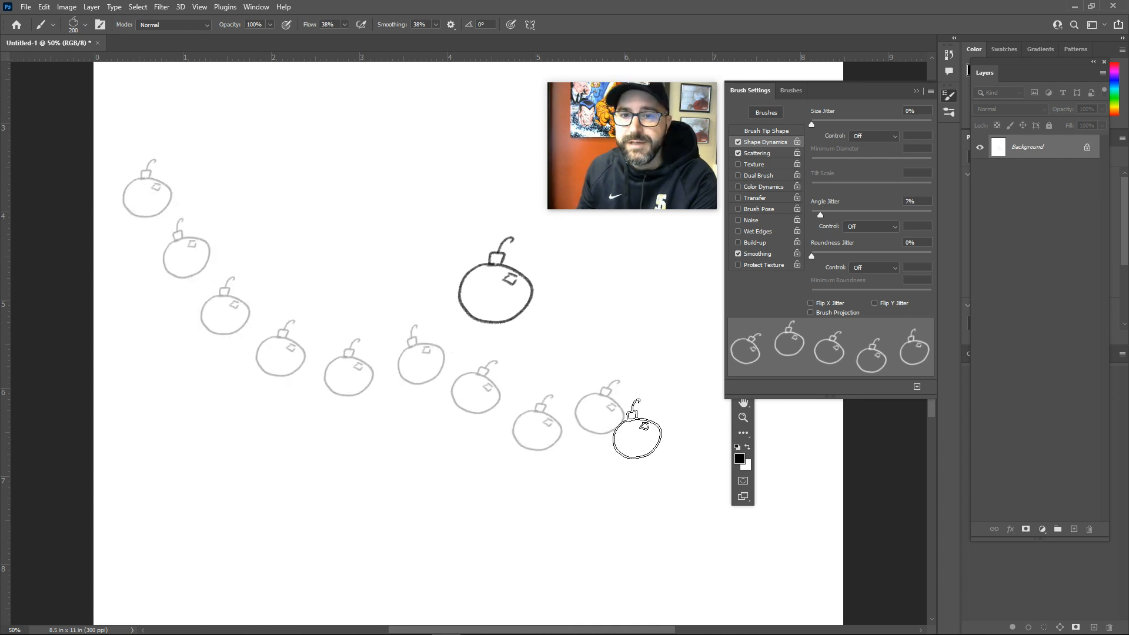
{"action": "key", "text": "ctrl+z"}
{"action": "left_click", "coordinate": [652, 403]}
{"action": "key", "text": "ctrl+z"}
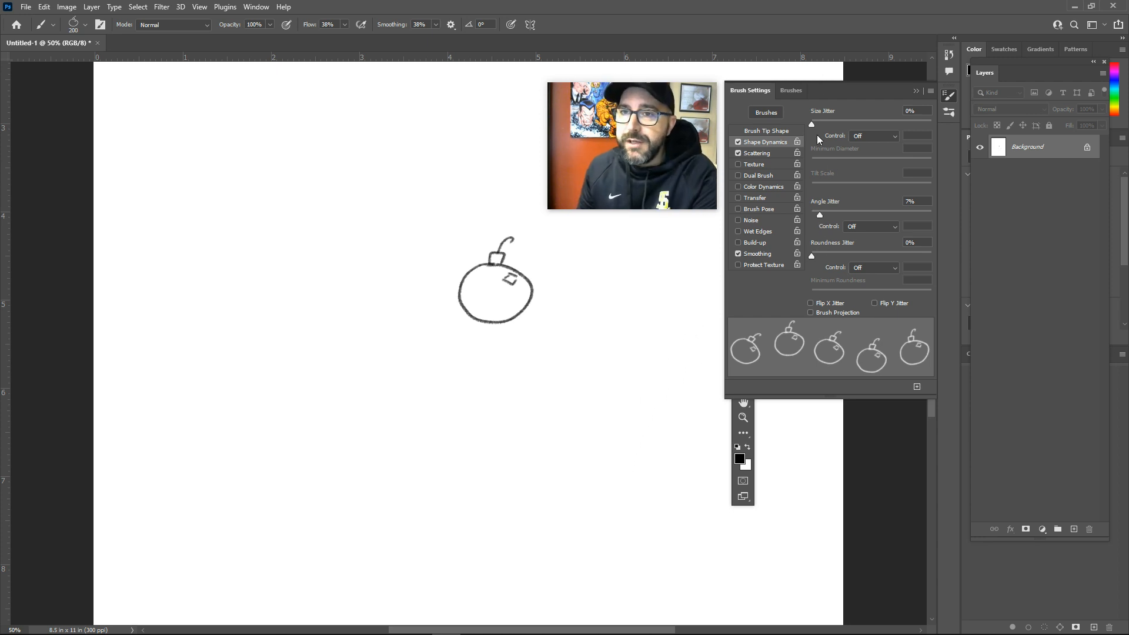
- Set the size jitter to 34% with Pen Pressure control, test the brush with strokes across the page and undo them
{"action": "mouse_move", "coordinate": [813, 124]}
{"action": "left_mouse_down"}
{"action": "mouse_move", "coordinate": [884, 120]}
{"action": "mouse_move", "coordinate": [854, 126]}
{"action": "left_mouse_up"}
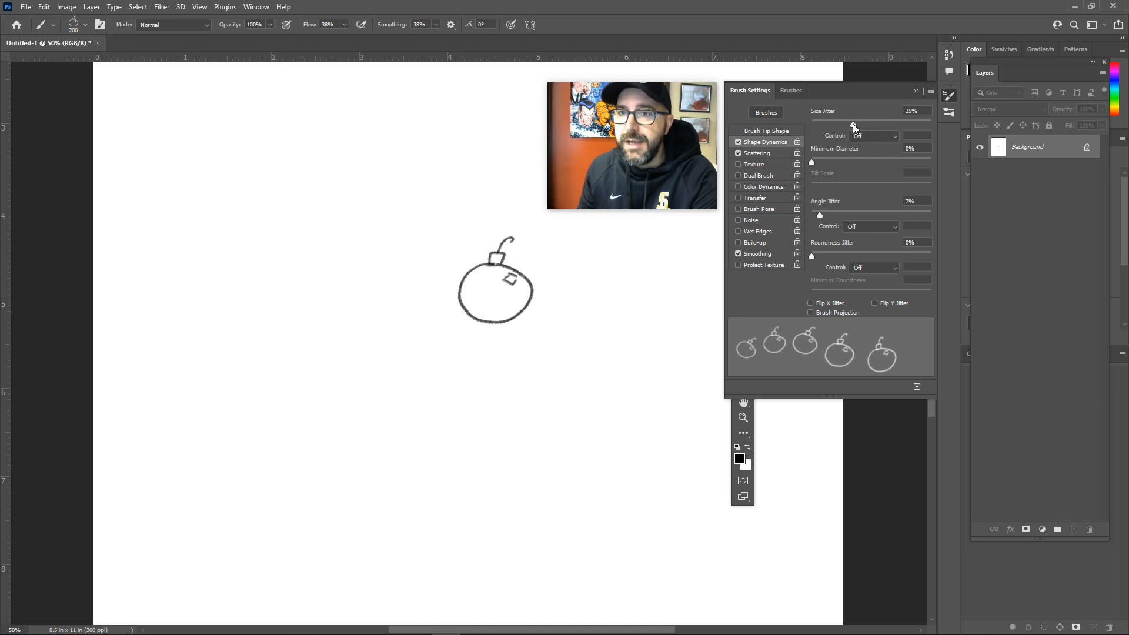
{"action": "left_click", "coordinate": [887, 136]}
{"action": "left_click", "coordinate": [870, 165]}
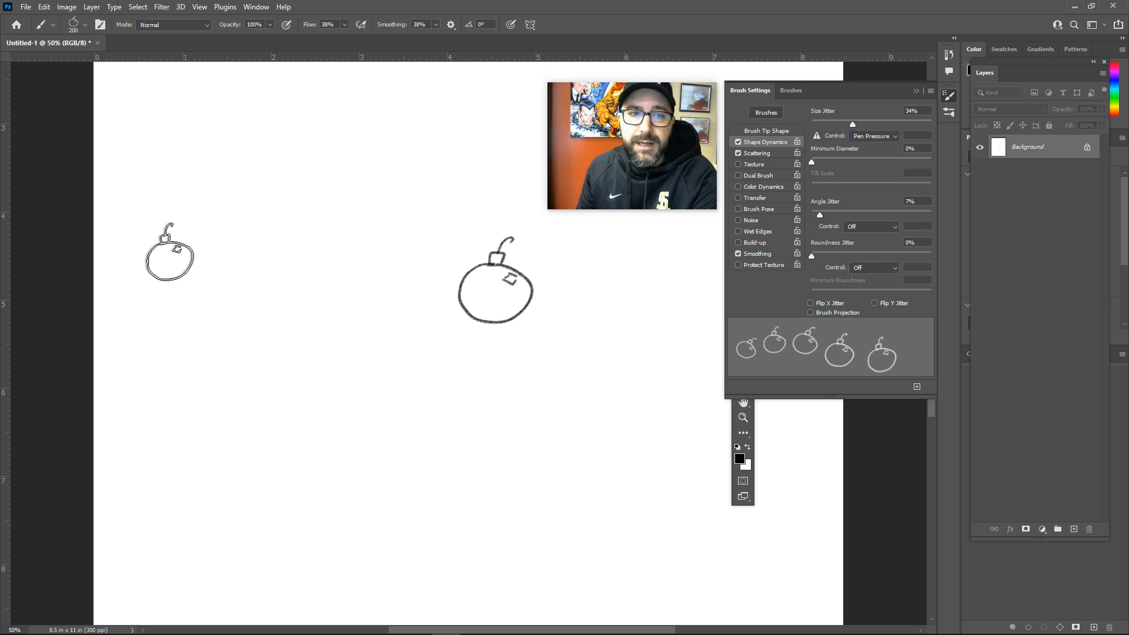
{"action": "mouse_move", "coordinate": [399, 462]}
{"action": "left_mouse_down"}
{"action": "mouse_move", "coordinate": [447, 428]}
{"action": "mouse_move", "coordinate": [600, 433]}
{"action": "mouse_move", "coordinate": [665, 471]}
{"action": "left_mouse_up"}
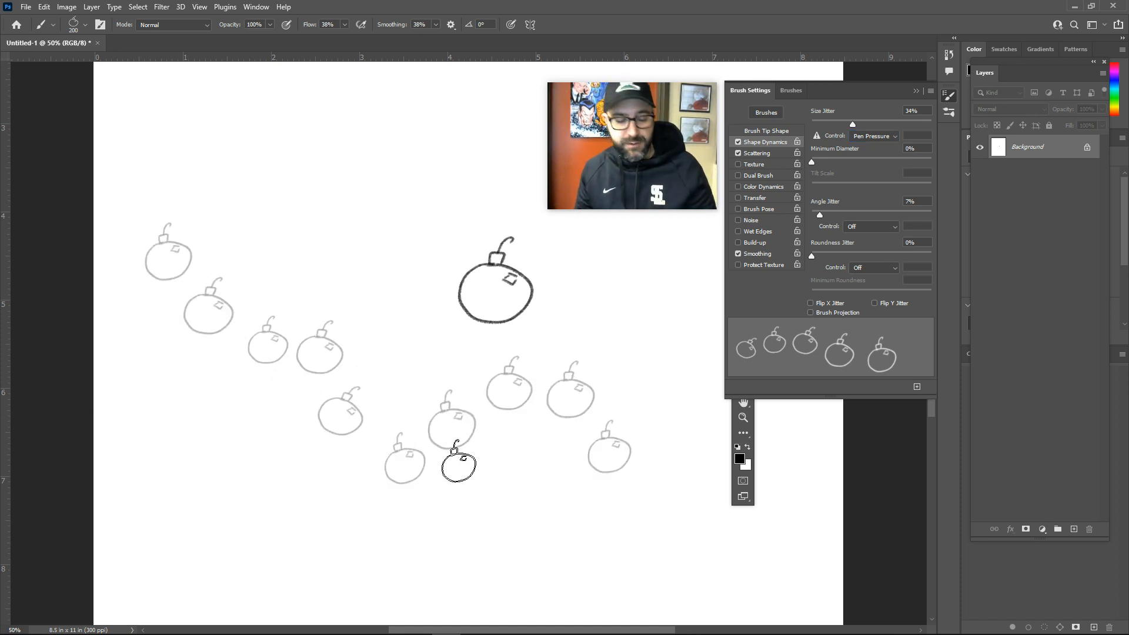
{"action": "key", "text": "ctrl+z"}
{"action": "key", "text": "ctrl+z"}
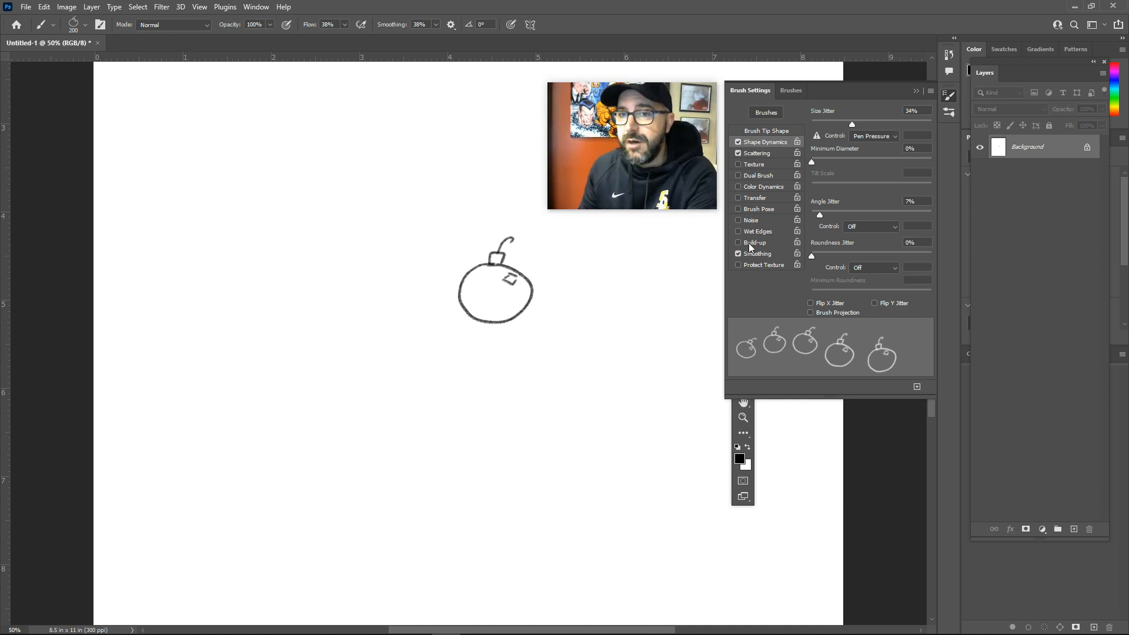
- Turn off Shape Dynamics and Scattering for the Ornament brush
{"action": "left_click", "coordinate": [737, 141]}
{"action": "left_click", "coordinate": [738, 152]}
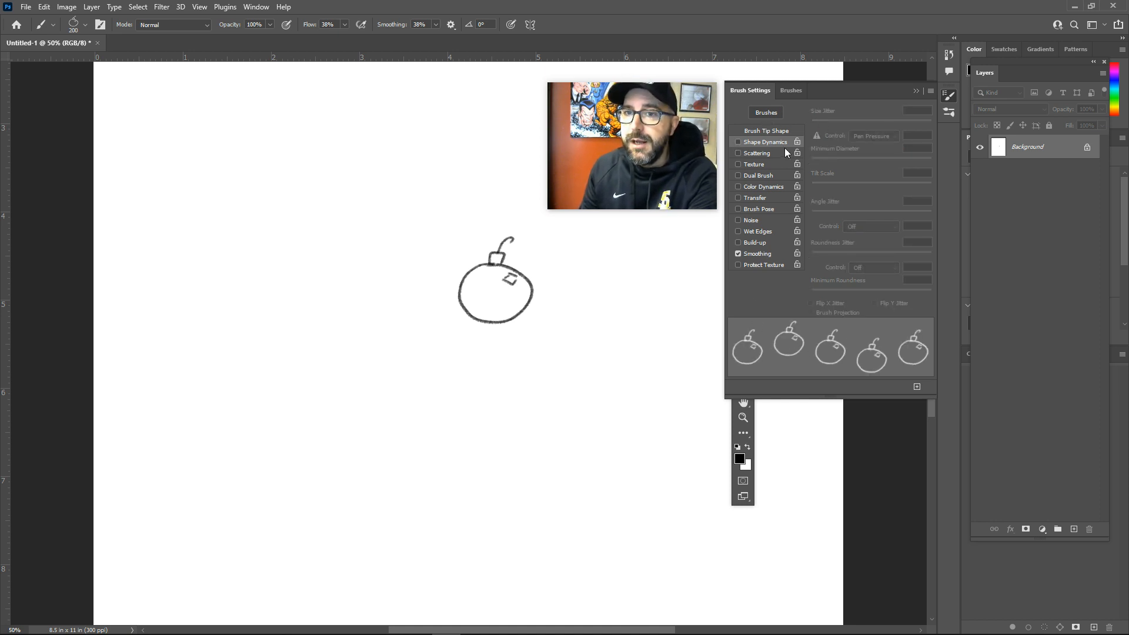
- Set the Ornament brush tip's spacing to 151% and collapse the brush settings
{"action": "left_click", "coordinate": [764, 131]}
{"action": "mouse_move", "coordinate": [883, 291]}
{"action": "left_mouse_down"}
{"action": "mouse_move", "coordinate": [810, 291]}
{"action": "mouse_move", "coordinate": [887, 294]}
{"action": "left_mouse_up"}
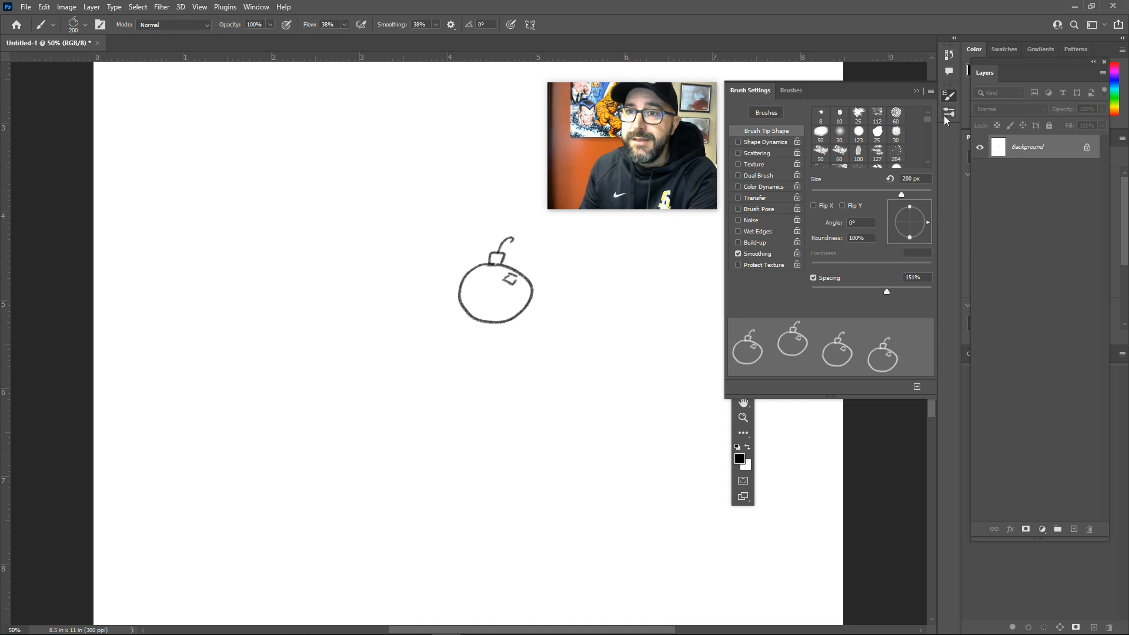
{"action": "left_click", "coordinate": [916, 91]}
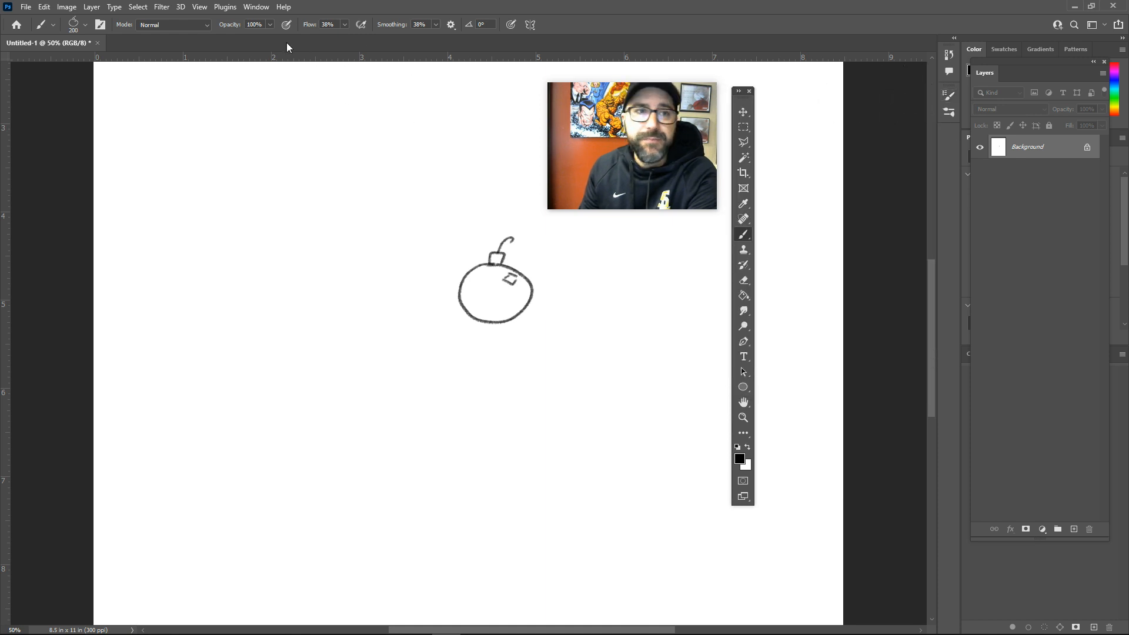
- Collapse the Dry Media Brushes group in the brush presets and check the management options available for the Ornament brush
{"action": "left_click", "coordinate": [84, 24]}
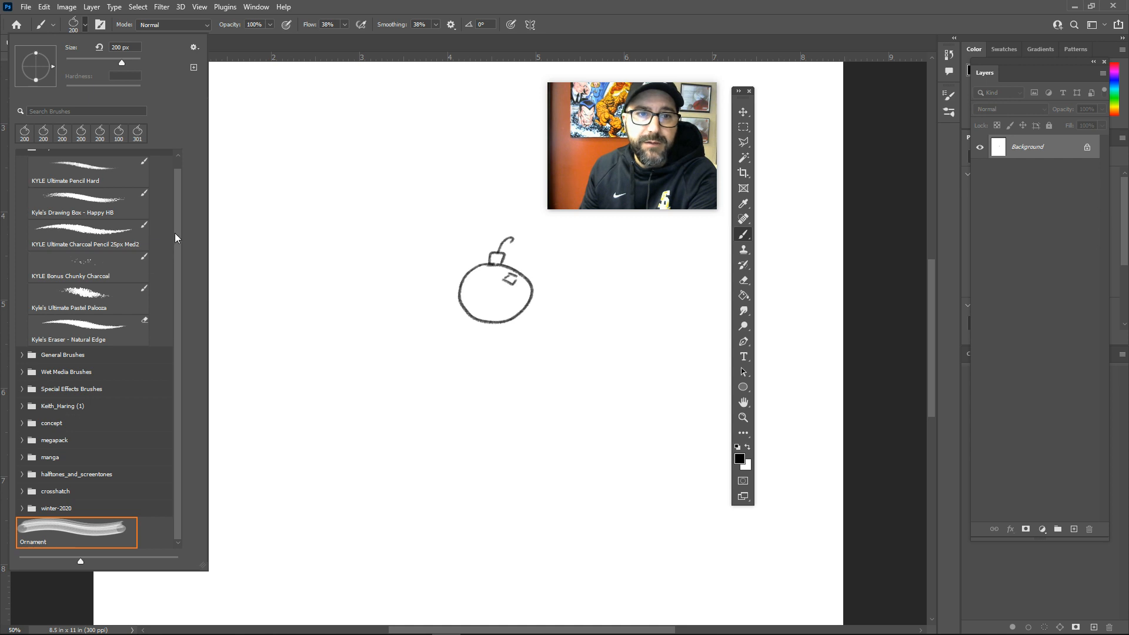
{"action": "scroll", "coordinate": [175, 233], "scroll_direction": "up", "scroll_amount": 1}
{"action": "left_click", "coordinate": [21, 160]}
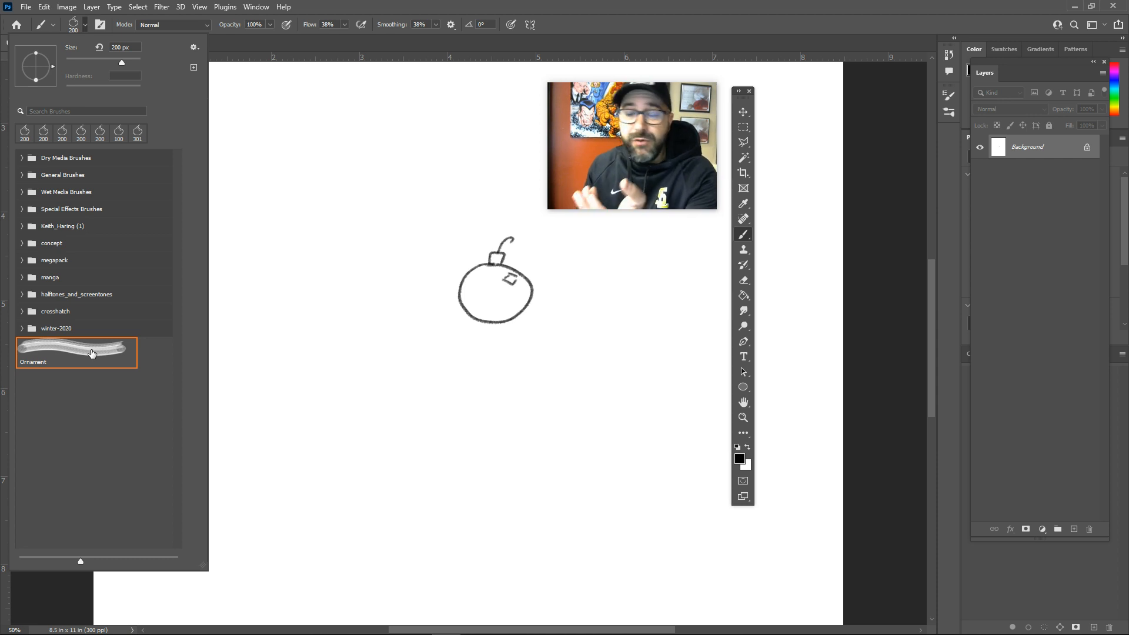
{"action": "right_click", "coordinate": [109, 364]}
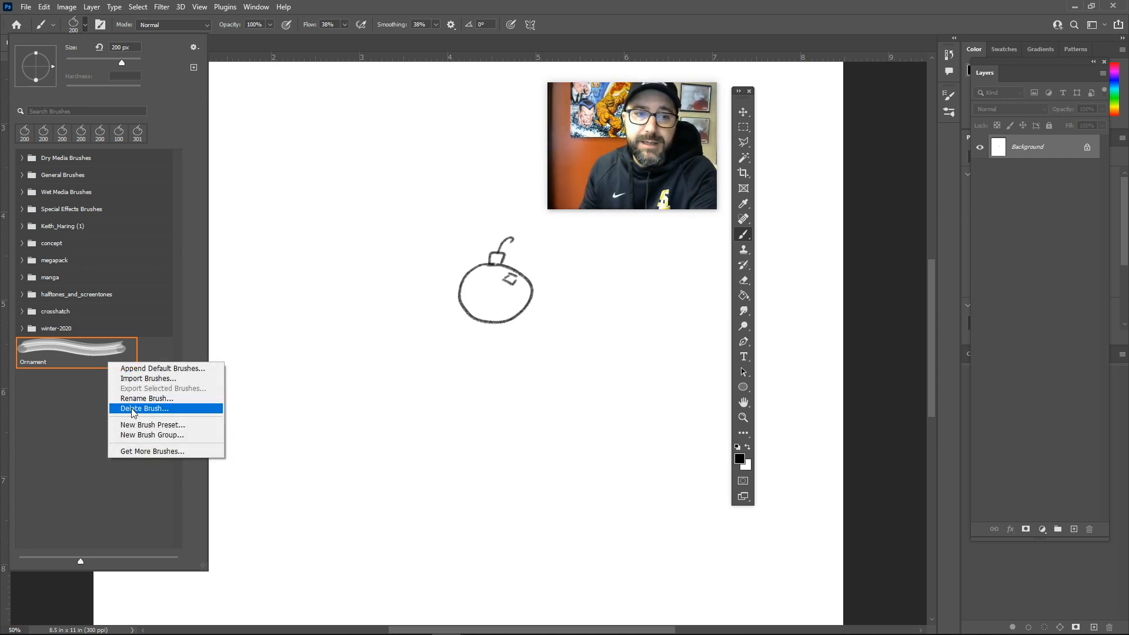
{"action": "left_click", "coordinate": [68, 407]}
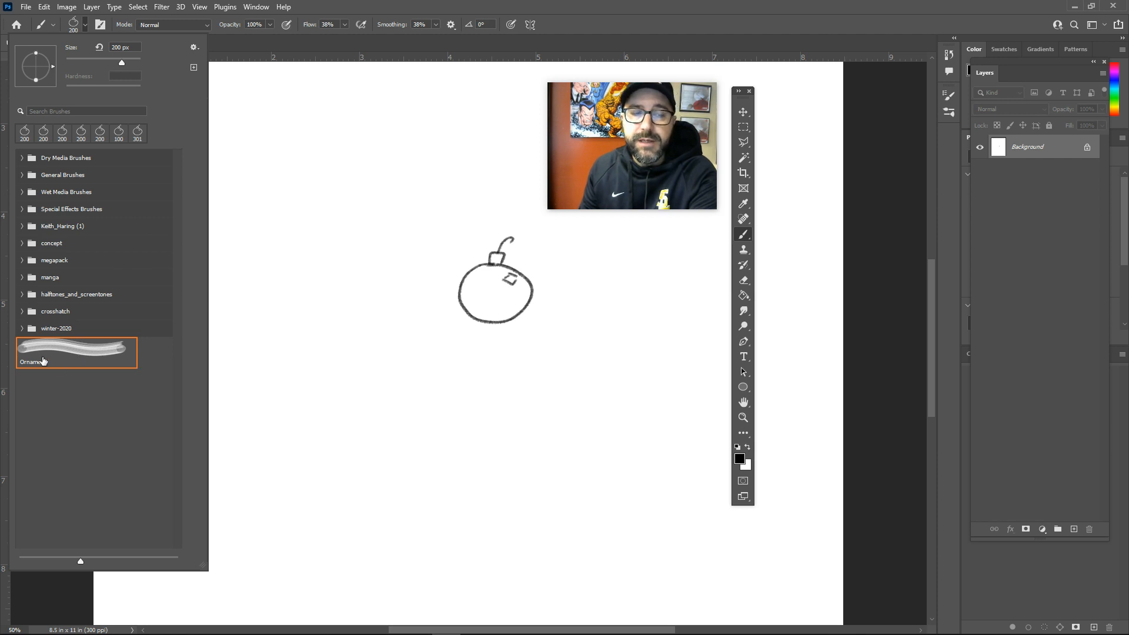